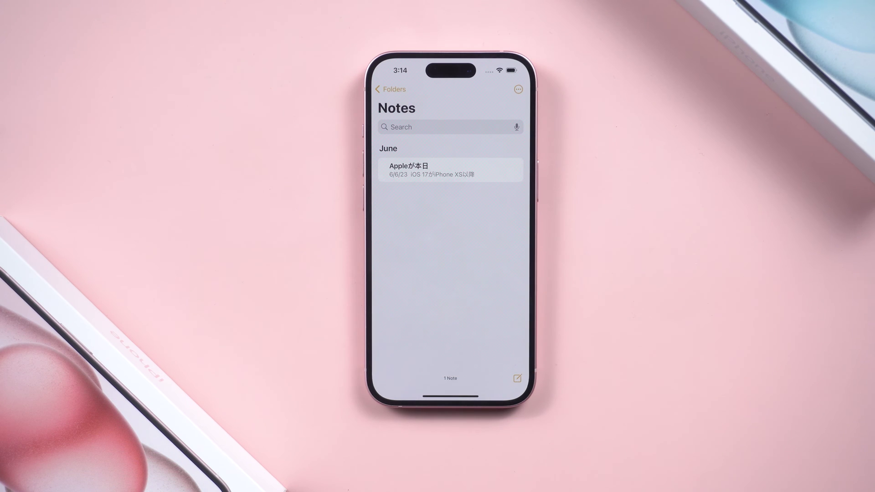
# Select all five notes in Recently Deleted and move them to the Notes folder
pyautogui.moveTo(381, 322); pyautogui.dragTo(499, 342)
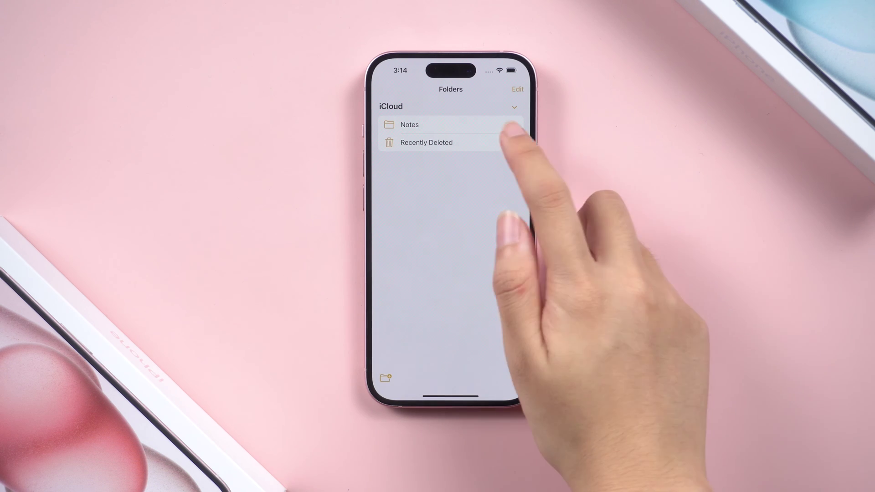
pyautogui.click(509, 142)
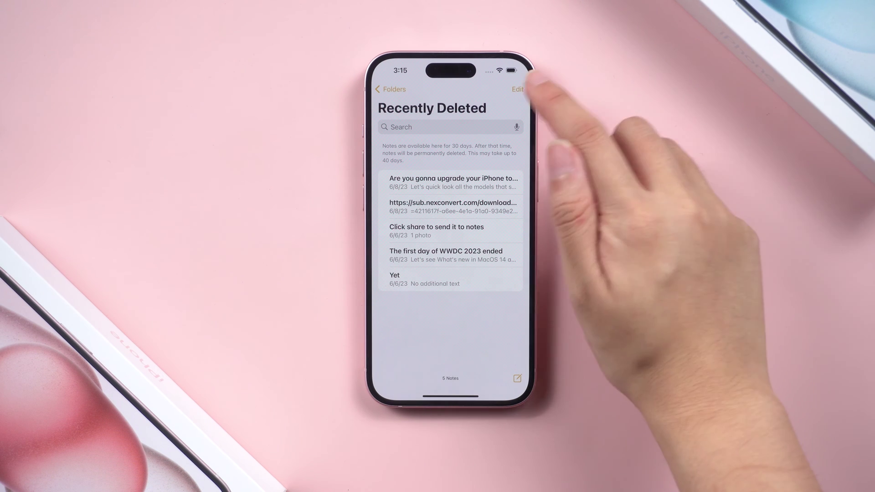
pyautogui.click(517, 89)
pyautogui.moveTo(390, 182); pyautogui.dragTo(389, 280)
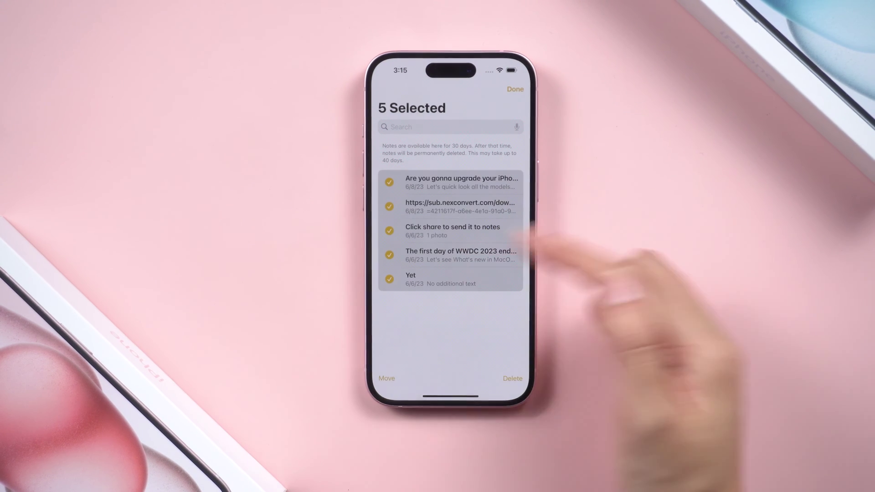
pyautogui.click(387, 378)
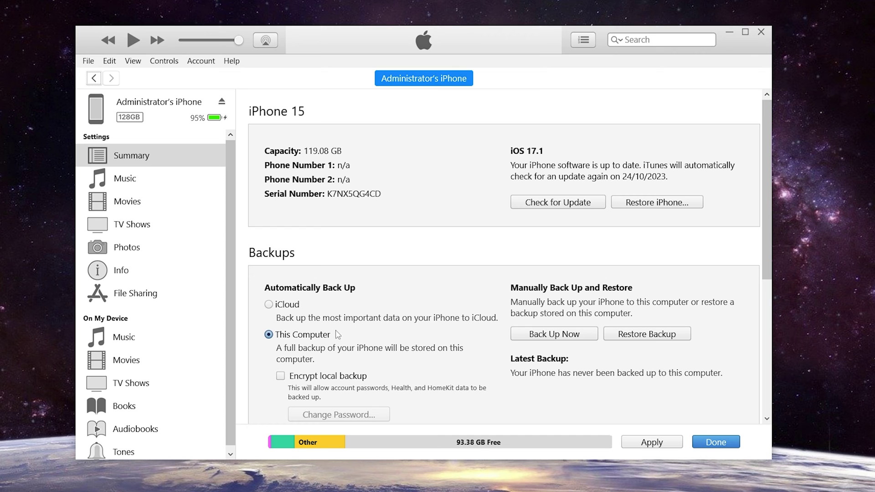
# Back up the iPhone to This Computer, then confirm today's backup under Restore Backup
pyautogui.click(523, 336)
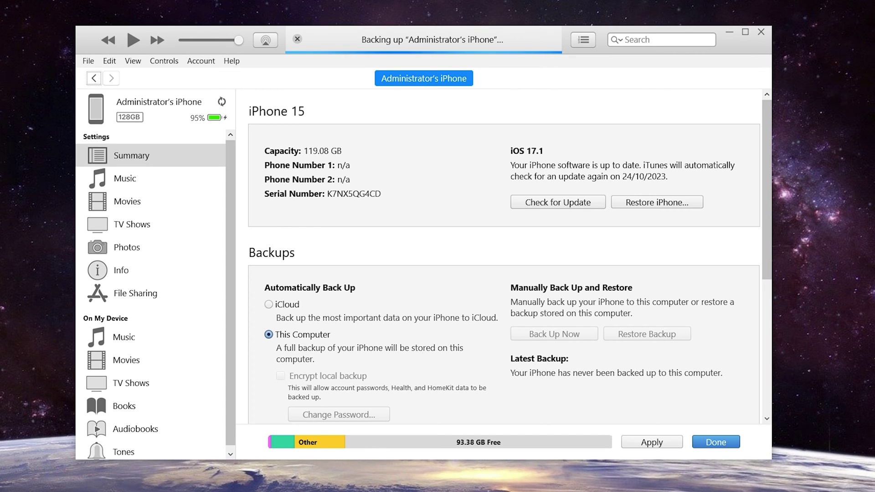
pyautogui.click(657, 337)
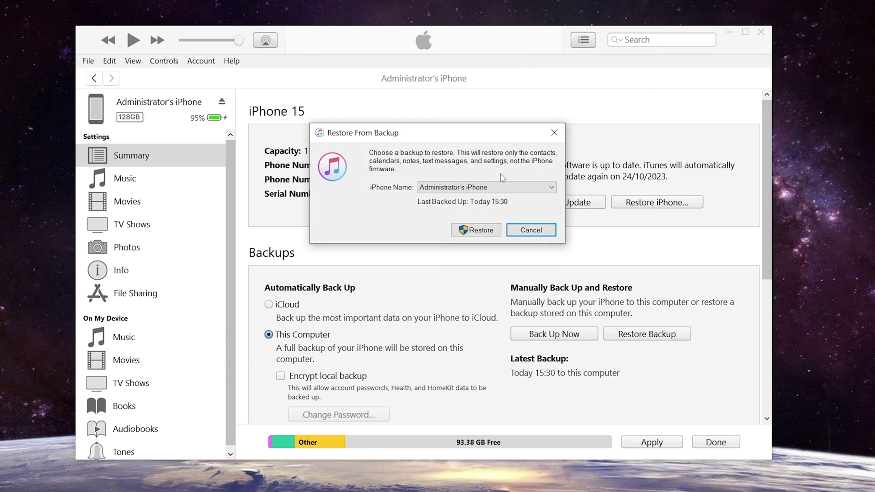
pyautogui.click(528, 188)
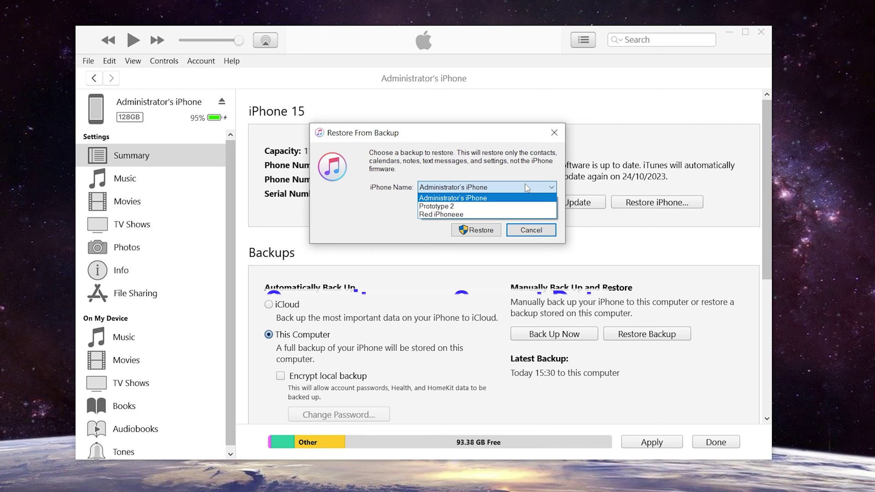
pyautogui.click(529, 189)
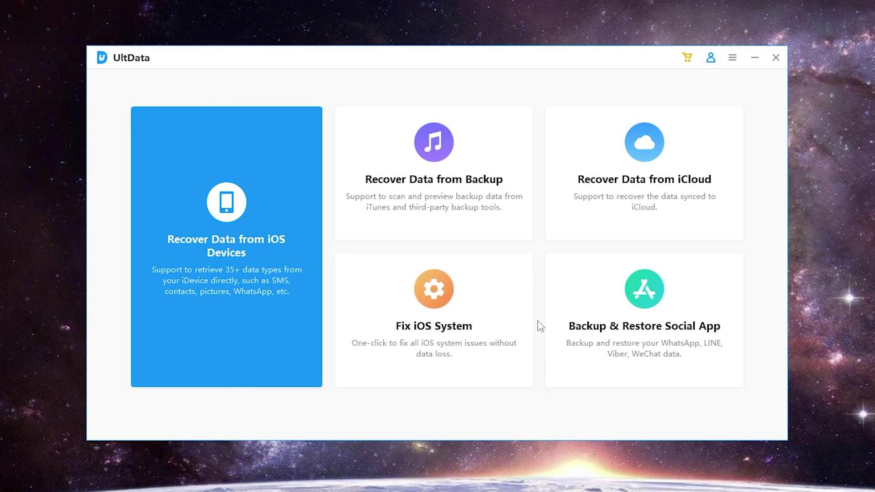
# Scan the latest iPhone 15 iTunes backup with only Notes & Attachments selected
pyautogui.click(521, 207)
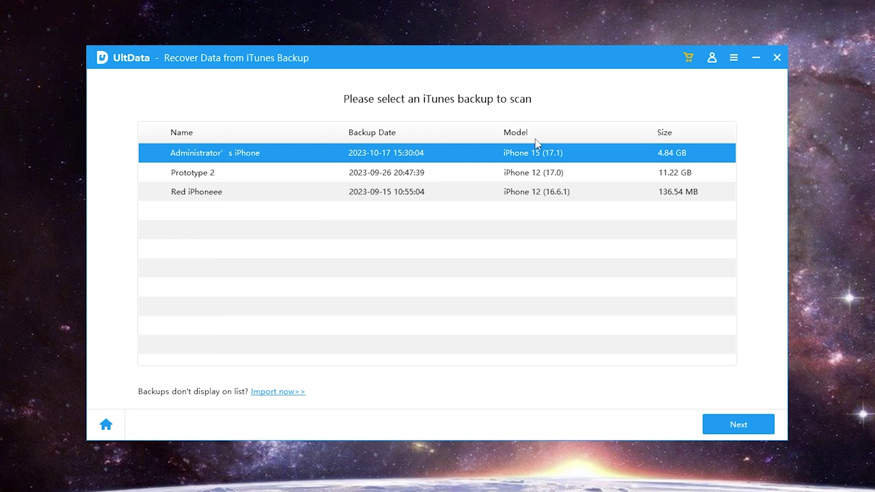
pyautogui.click(732, 424)
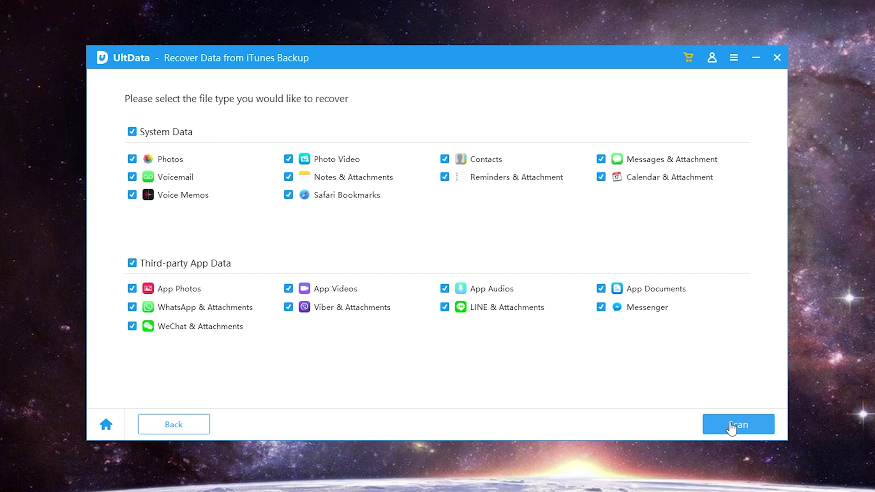
pyautogui.click(133, 132)
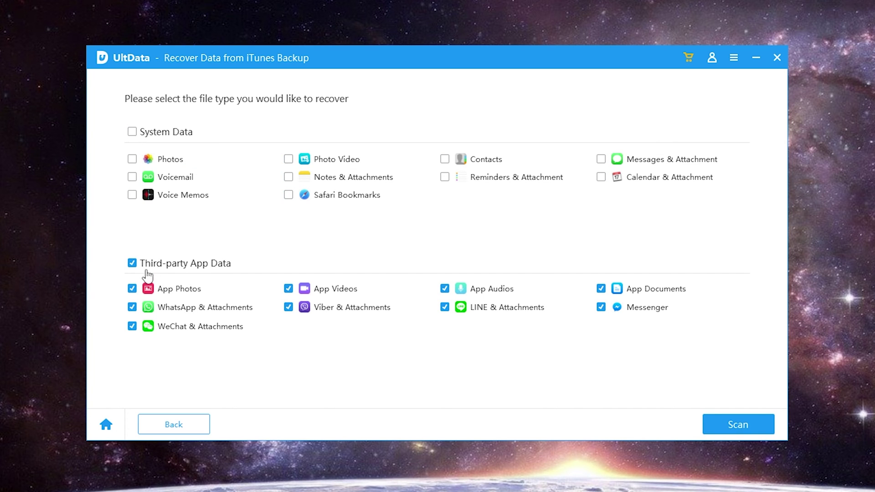
pyautogui.click(133, 264)
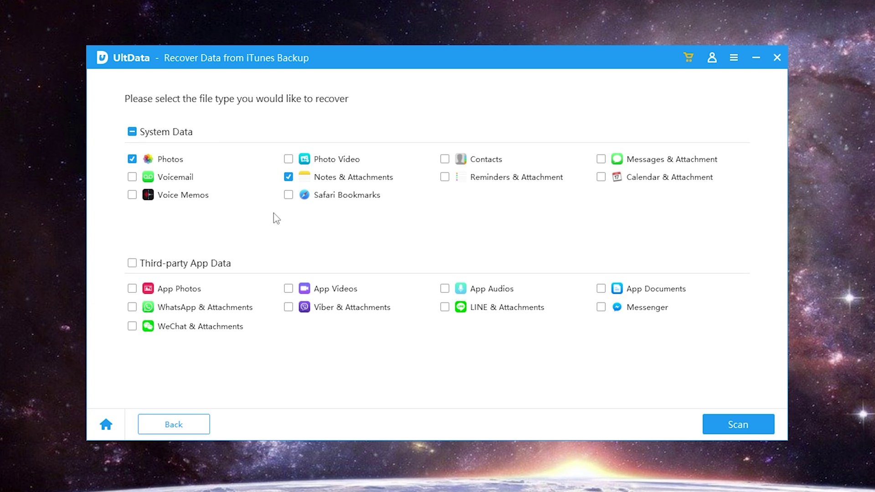
pyautogui.click(174, 160)
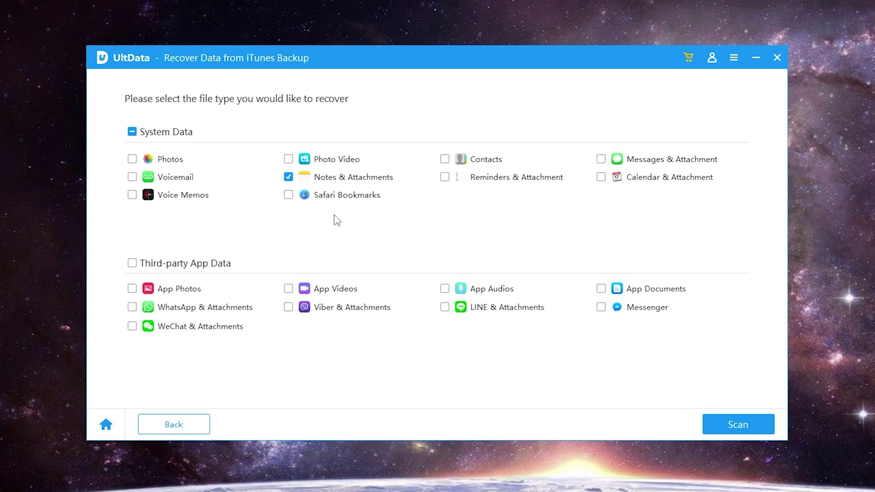
pyautogui.click(749, 428)
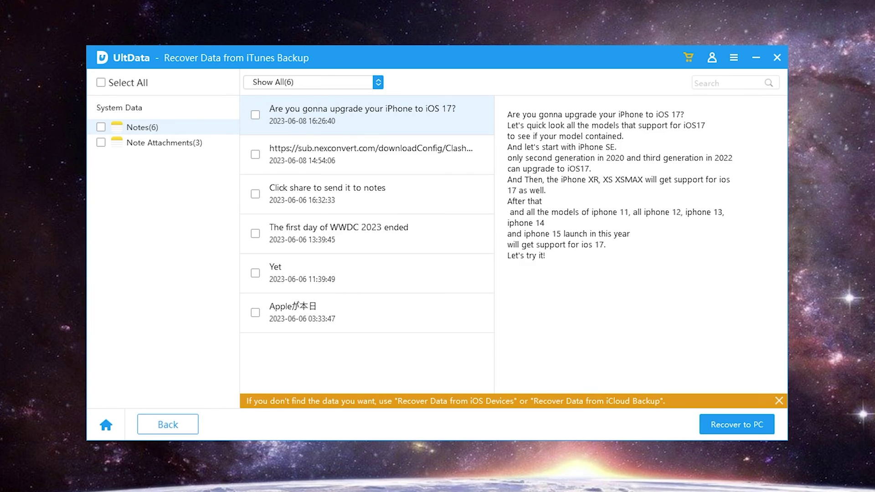
# Preview the URL, 'Click share to send it to notes' and WWDC 2023 notes
pyautogui.click(356, 169)
pyautogui.click(369, 199)
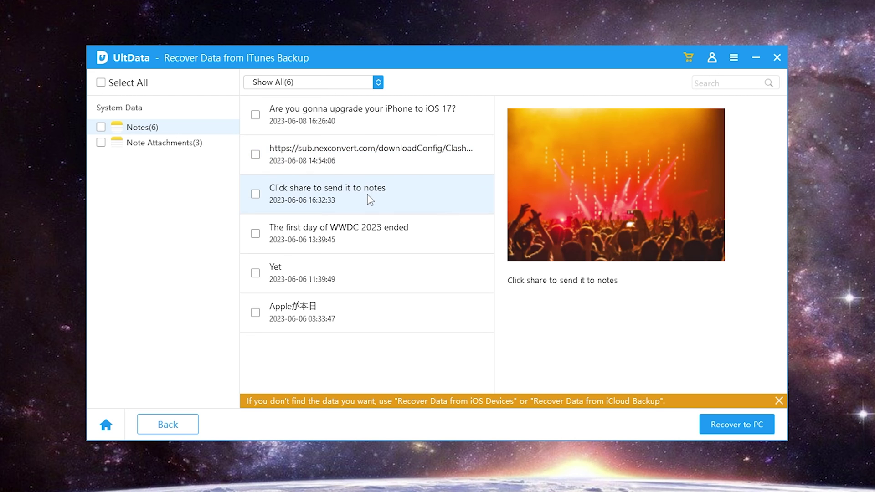
pyautogui.click(410, 248)
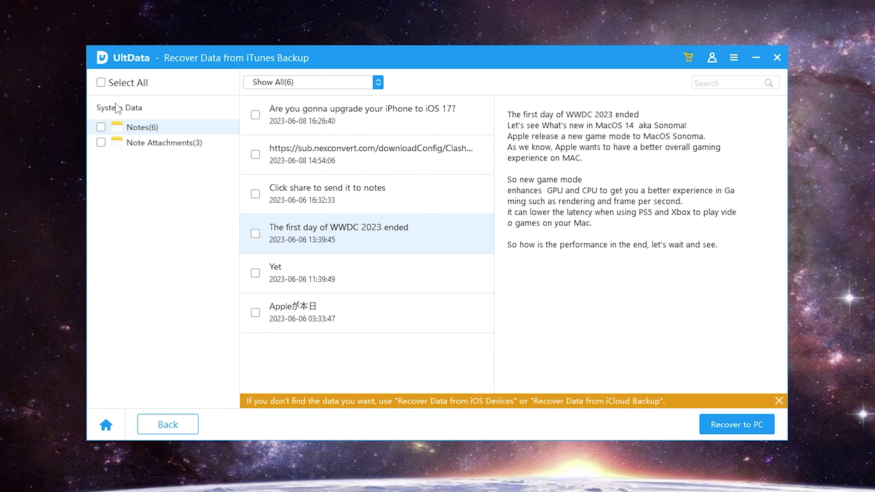
# Recover all notes into a new Desktop folder and open the output folder
pyautogui.click(101, 82)
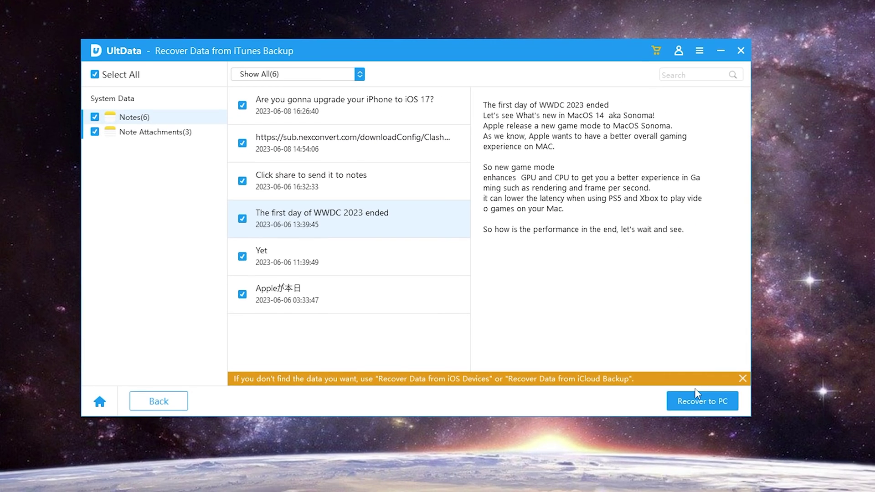
pyautogui.click(732, 422)
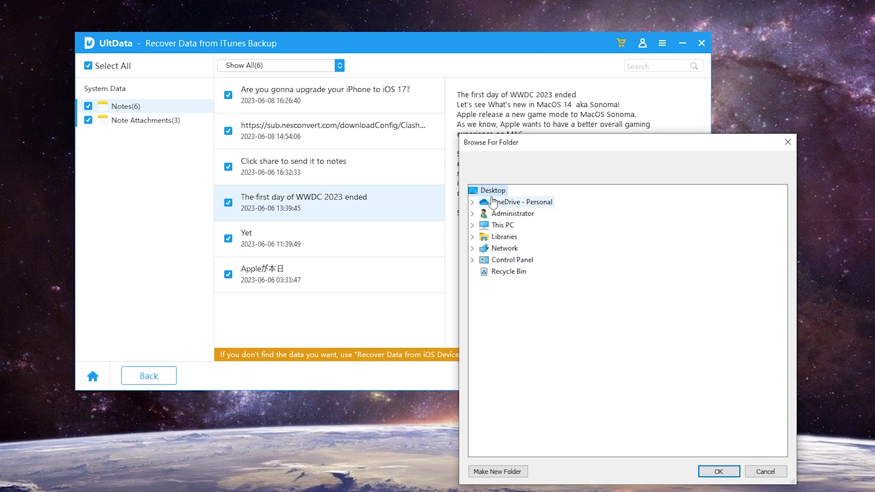
pyautogui.click(507, 472)
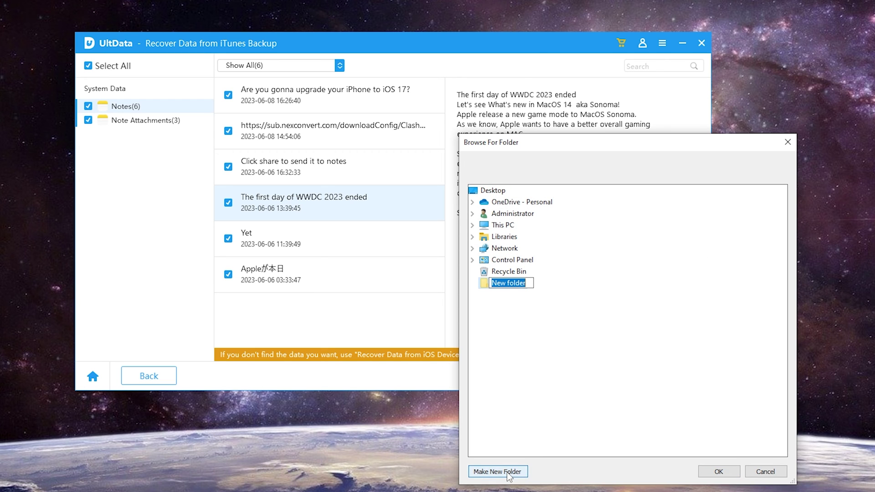
pyautogui.press('Return')
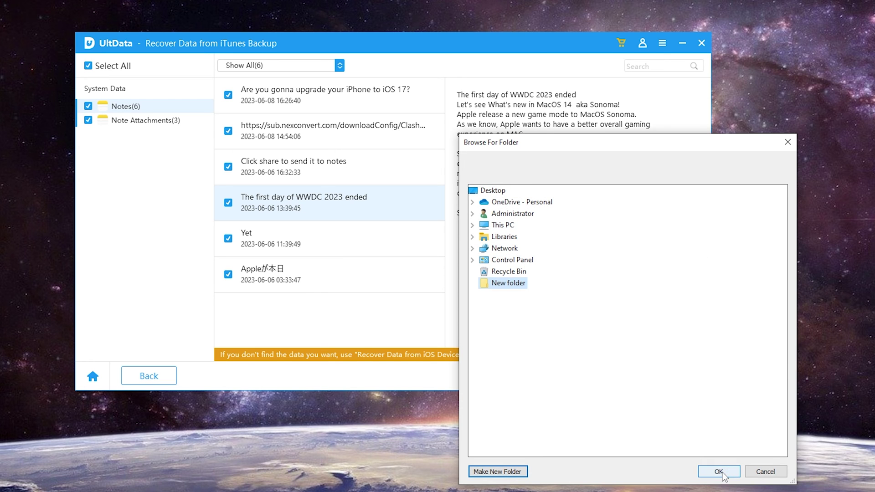
pyautogui.click(720, 472)
pyautogui.click(472, 227)
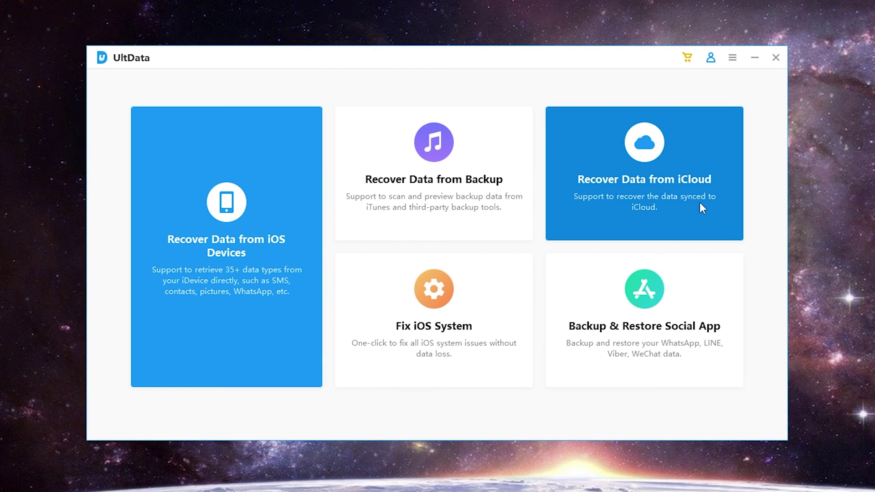
# Sign in to iCloud with the Apple ID and clear every data type
pyautogui.click(699, 203)
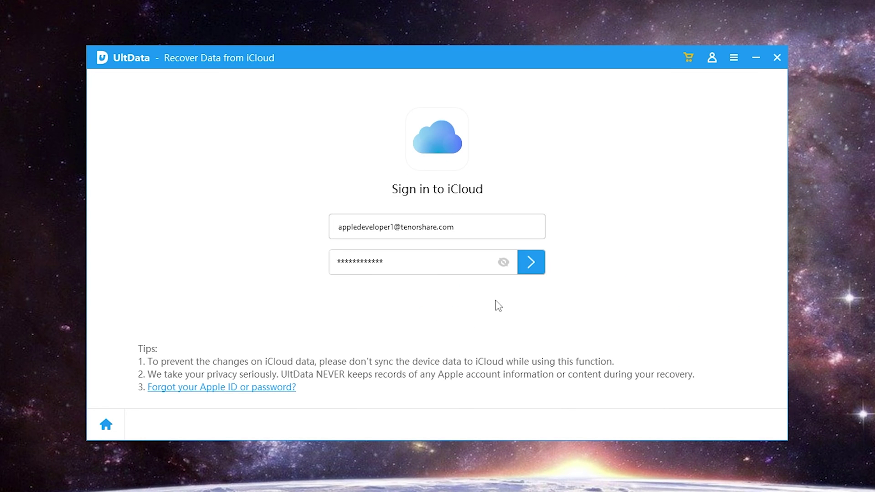
pyautogui.click(527, 267)
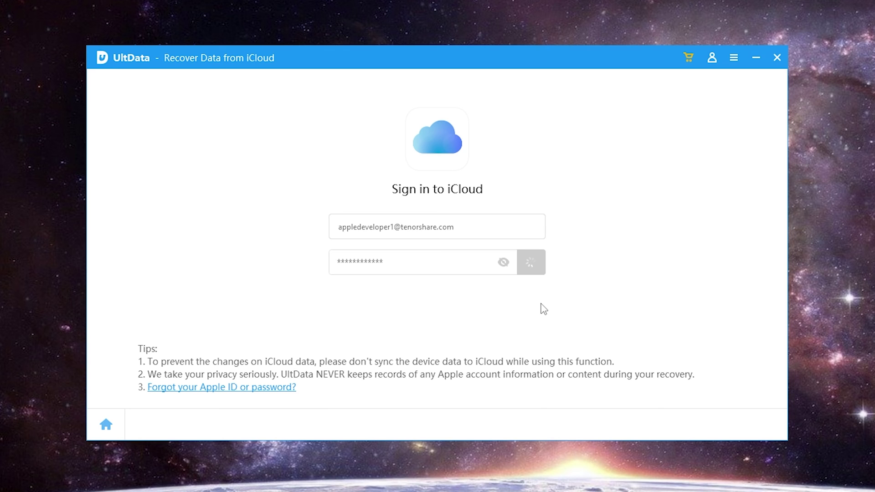
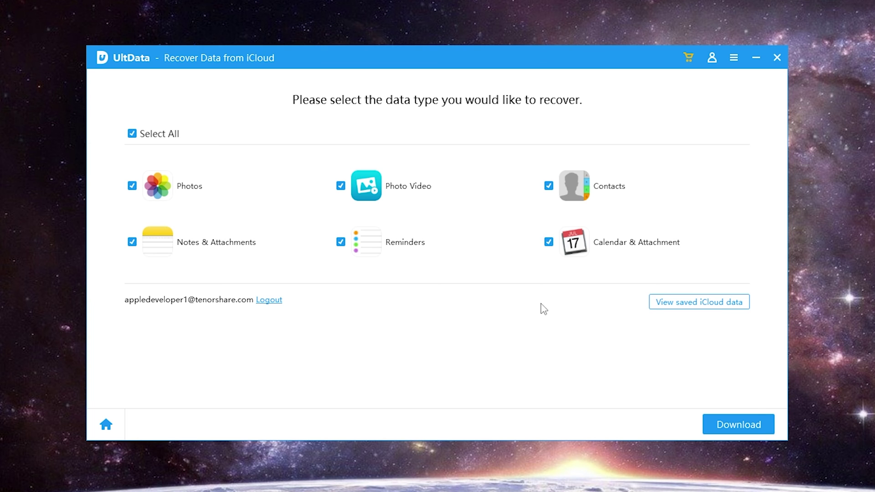
pyautogui.click(132, 140)
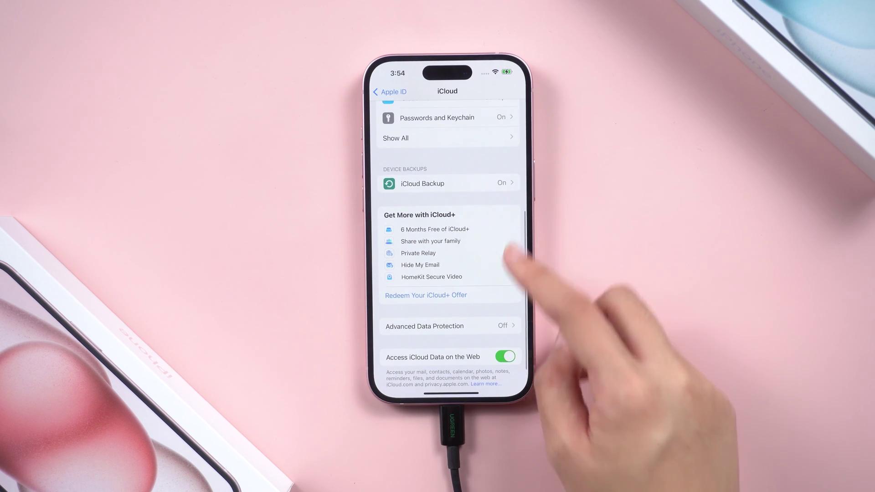
# Run Back Up Now in iCloud Backup settings and trust the cabled computer
pyautogui.click(507, 184)
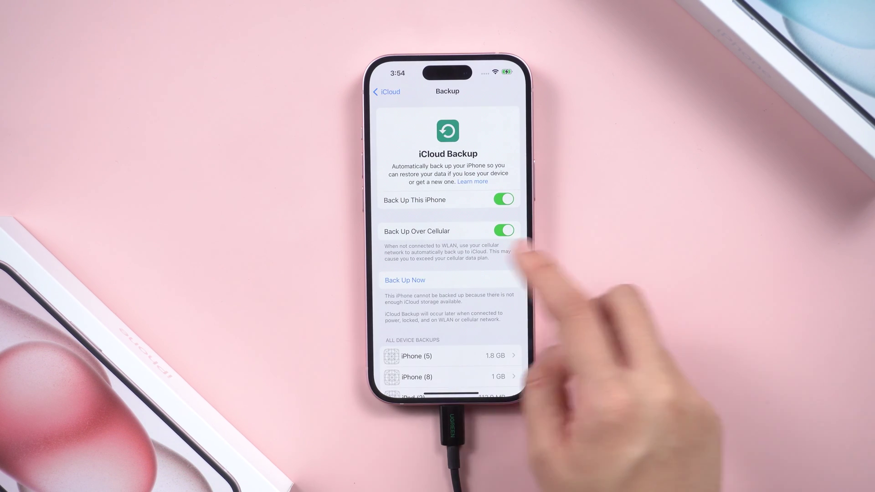
pyautogui.click(410, 279)
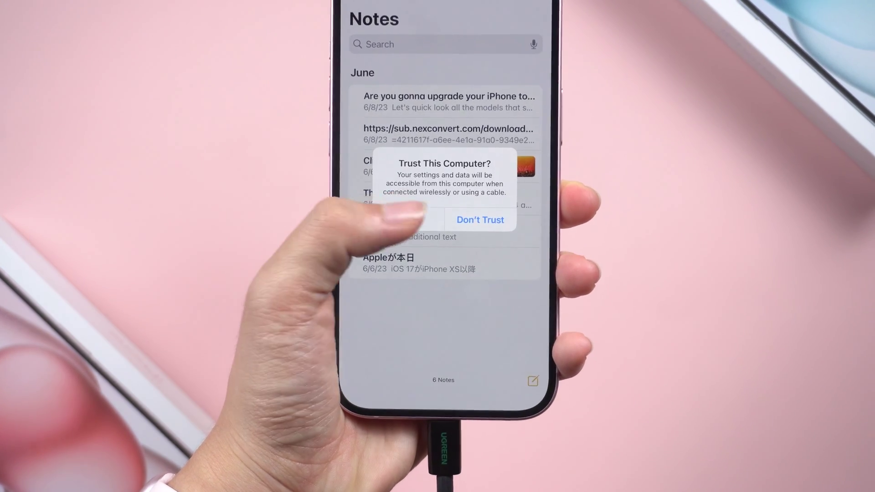
pyautogui.click(407, 214)
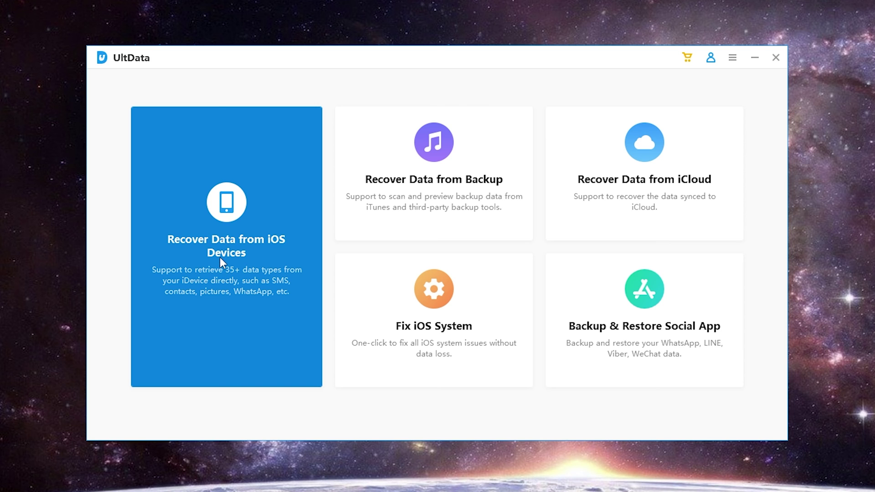
# Scan the iPhone for notes and preview the long-URL, concert-image and iOS 17 notes
pyautogui.click(220, 257)
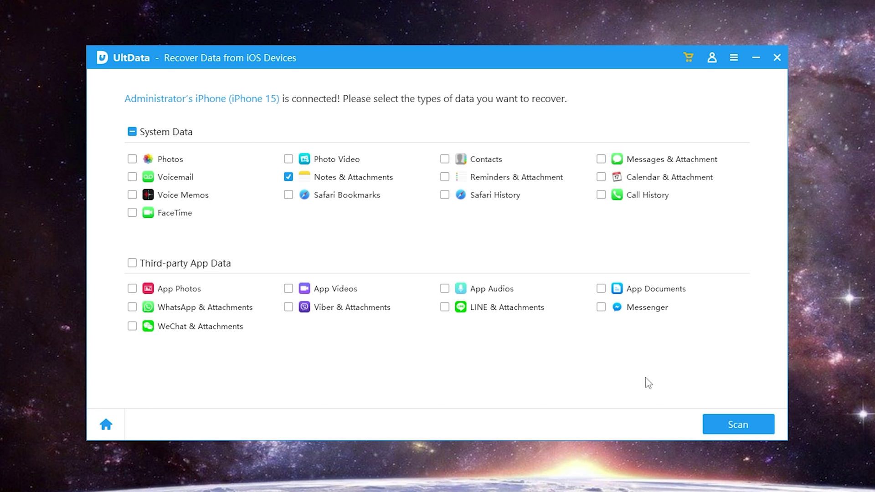
pyautogui.click(733, 424)
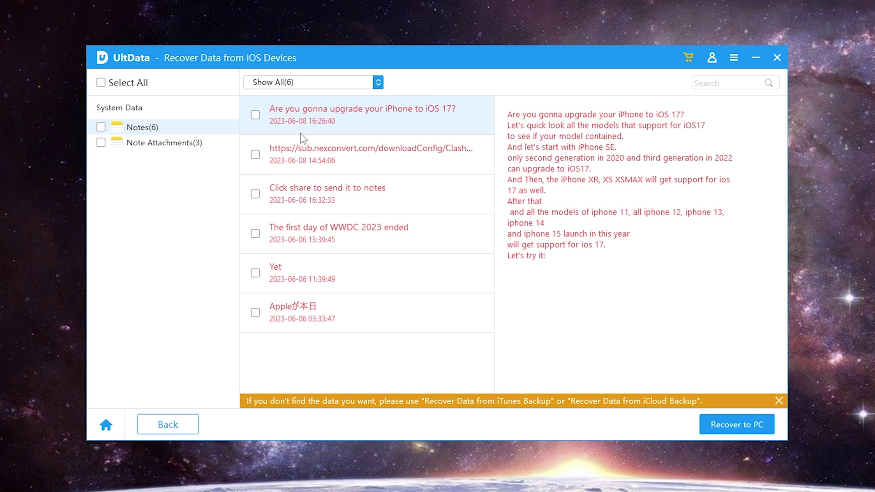
pyautogui.click(345, 164)
pyautogui.click(353, 200)
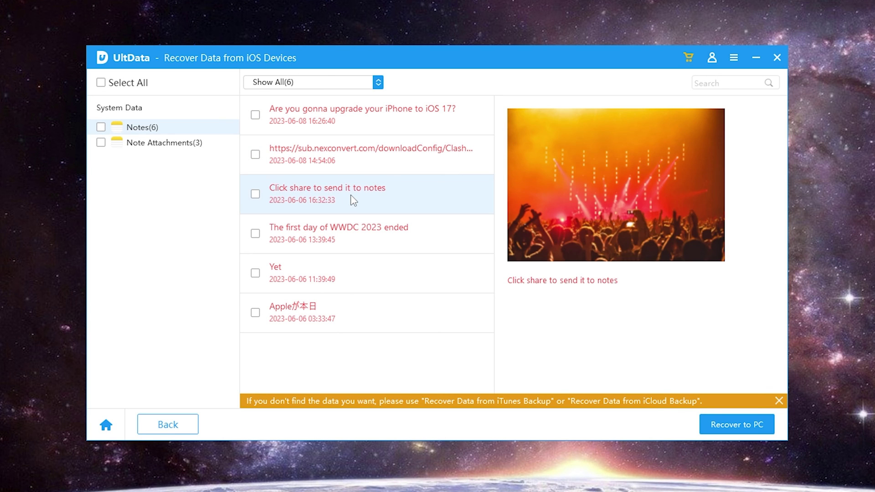
pyautogui.click(350, 130)
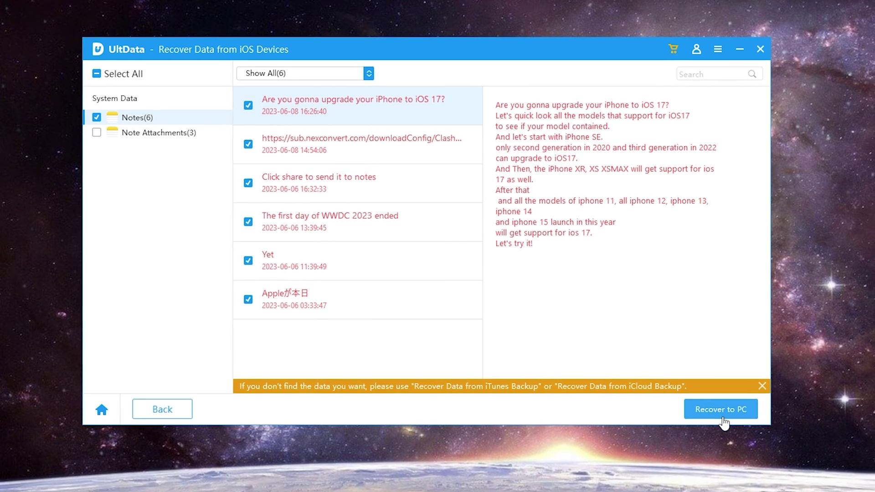
# Recover the six notes to a new PC folder and open the exported Note file in the browser
pyautogui.click(725, 424)
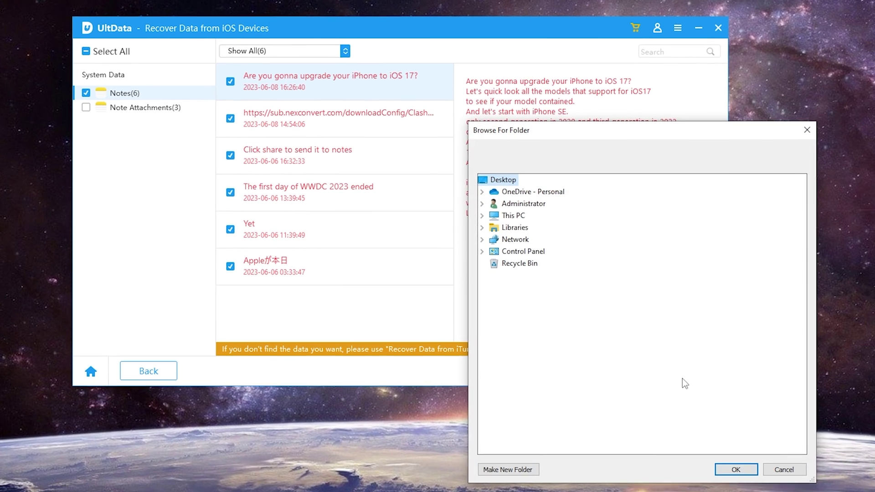
pyautogui.click(513, 463)
pyautogui.click(746, 462)
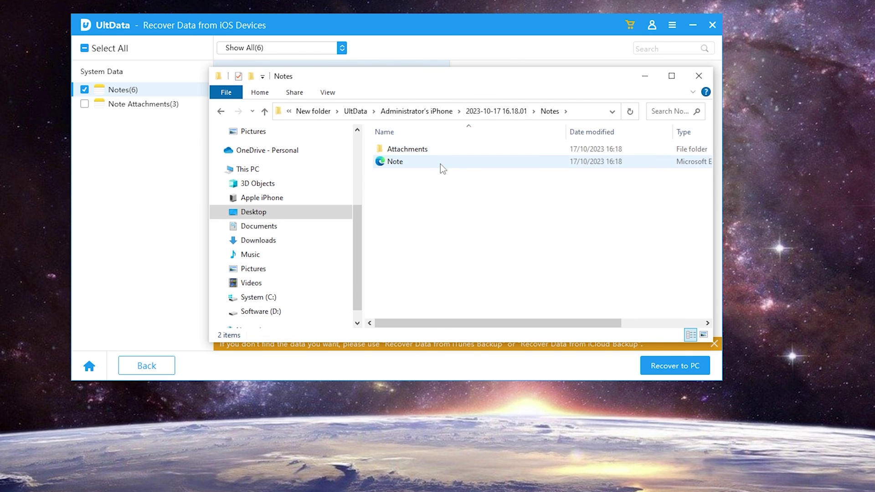
pyautogui.doubleClick(441, 164)
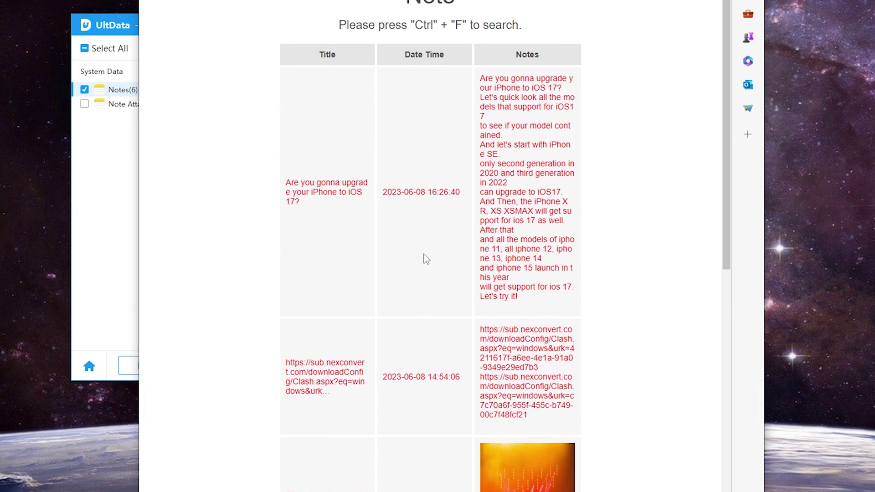
pyautogui.scroll(-1, 425, 258)
pyautogui.scroll(10, 425, 258)
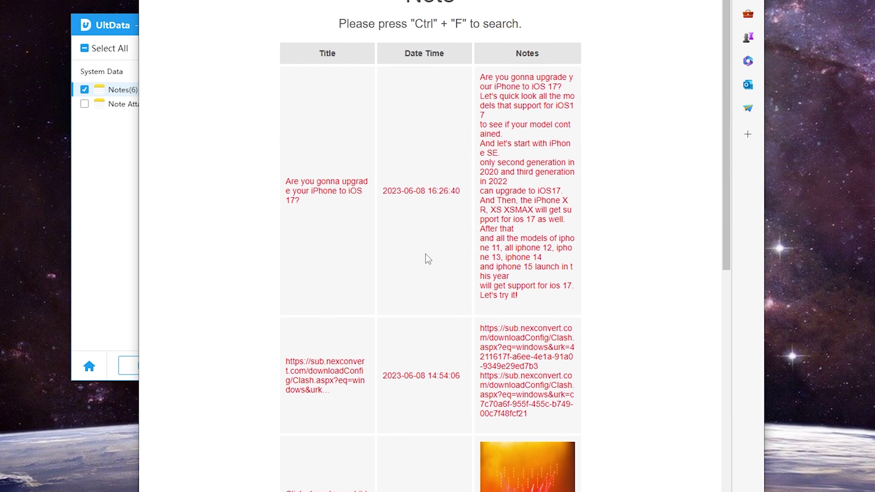